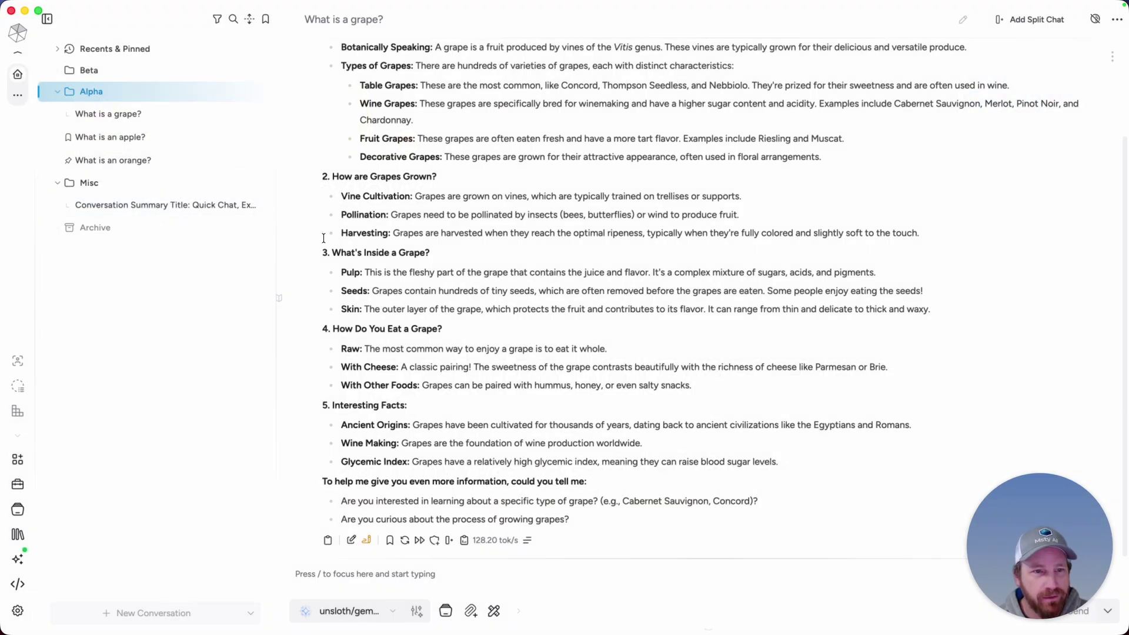
Start a new conversation in the Beta folder.
{"action": "left_click", "coordinate": [138, 116]}
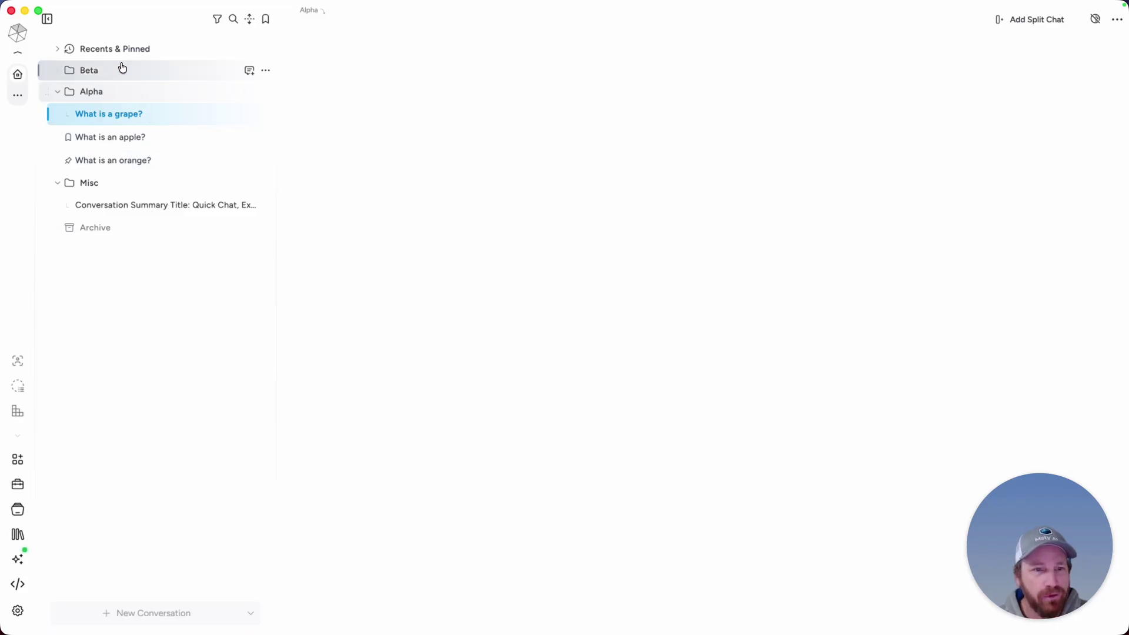
{"action": "left_click", "coordinate": [250, 71]}
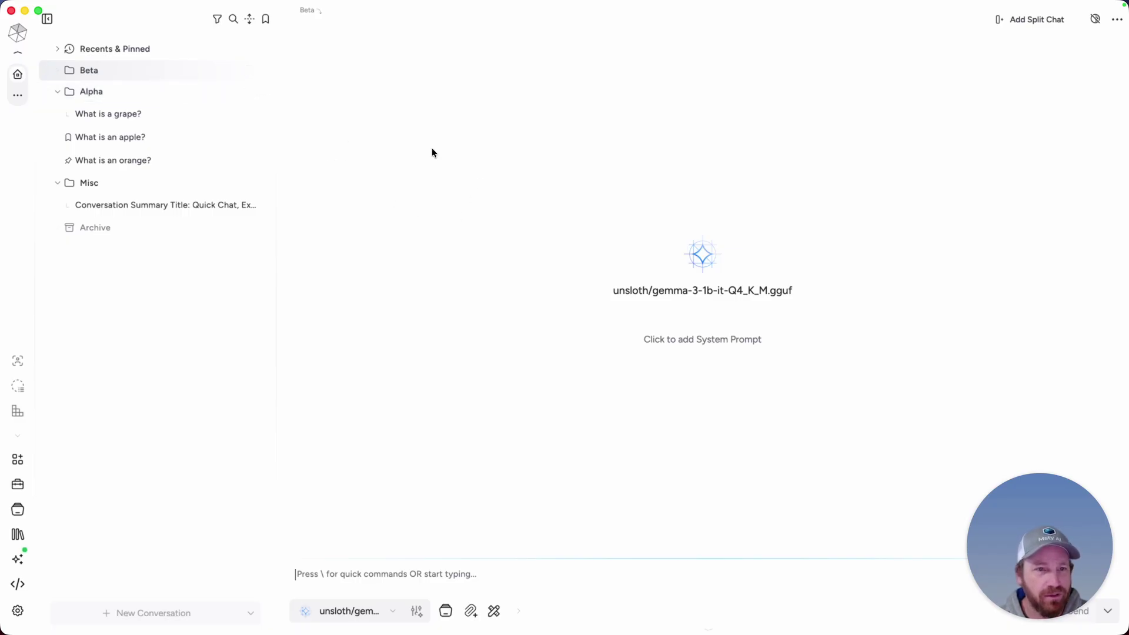
Show the conversation list's filter bar and review the sort choices for folders and for conversations.
{"action": "left_click", "coordinate": [216, 19]}
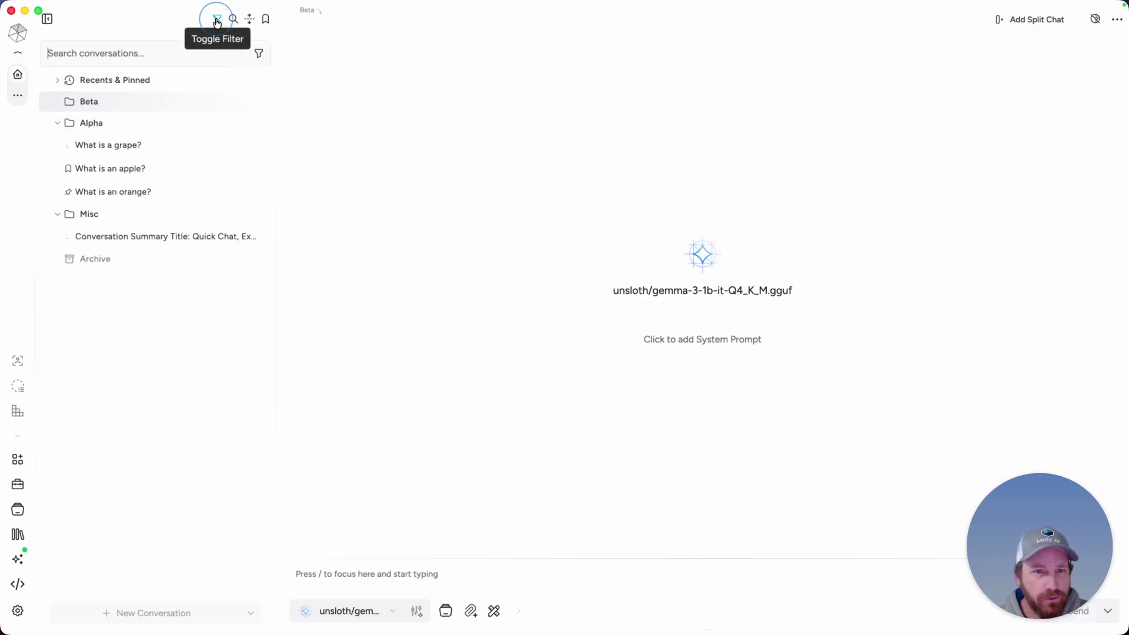
{"action": "left_click", "coordinate": [259, 56]}
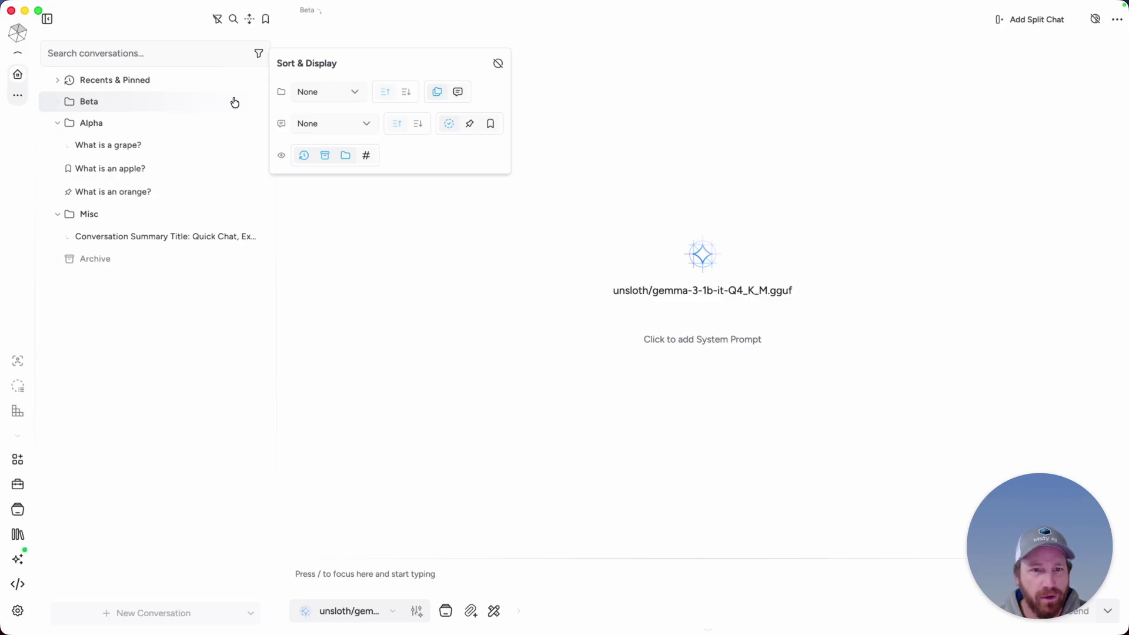
{"action": "left_click", "coordinate": [326, 91]}
{"action": "left_click", "coordinate": [348, 59]}
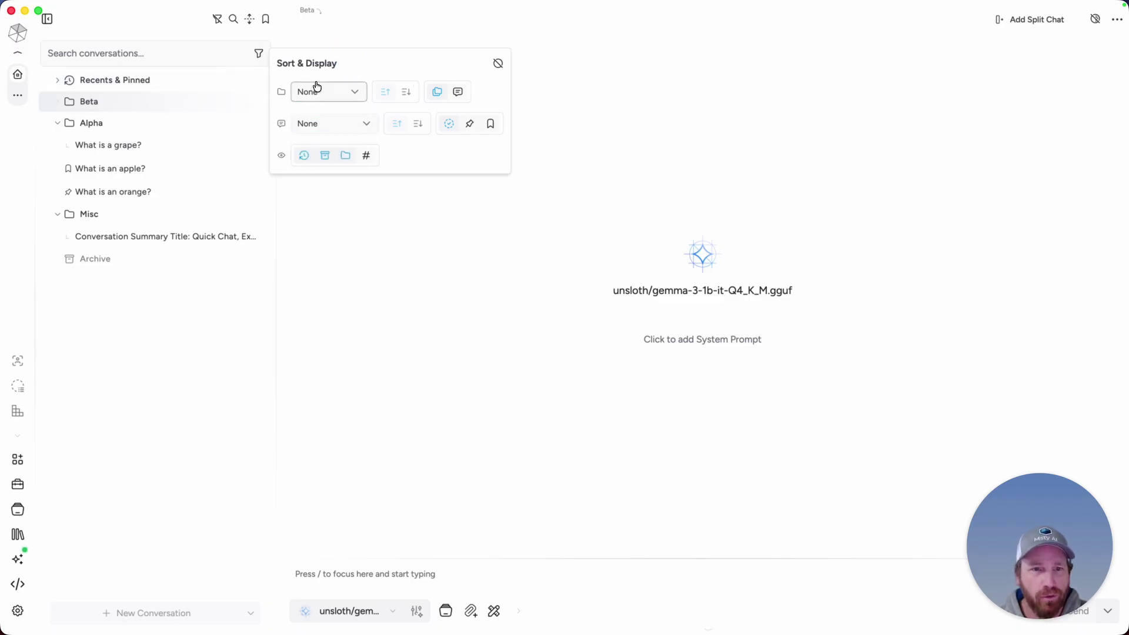
{"action": "left_click", "coordinate": [325, 93]}
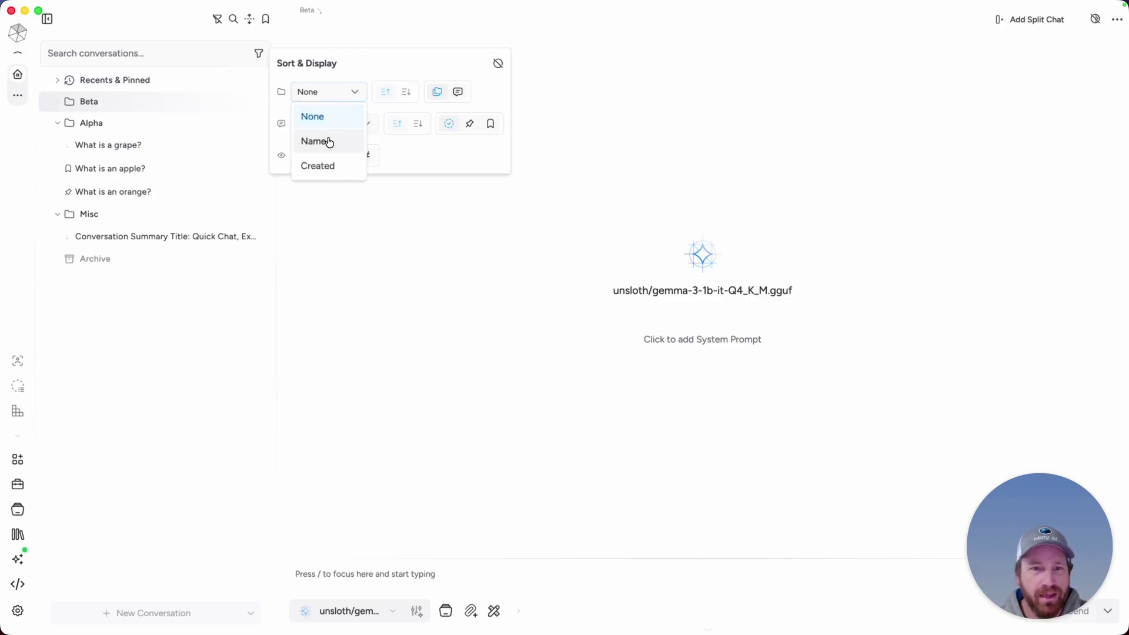
{"action": "left_click", "coordinate": [382, 69]}
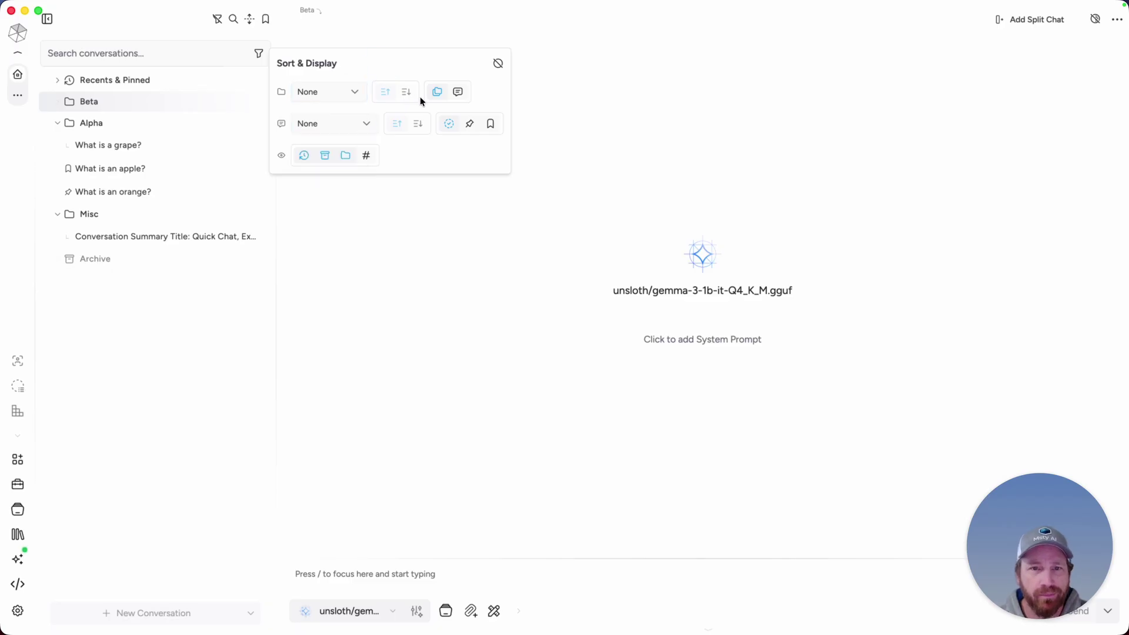
{"action": "left_click", "coordinate": [329, 125]}
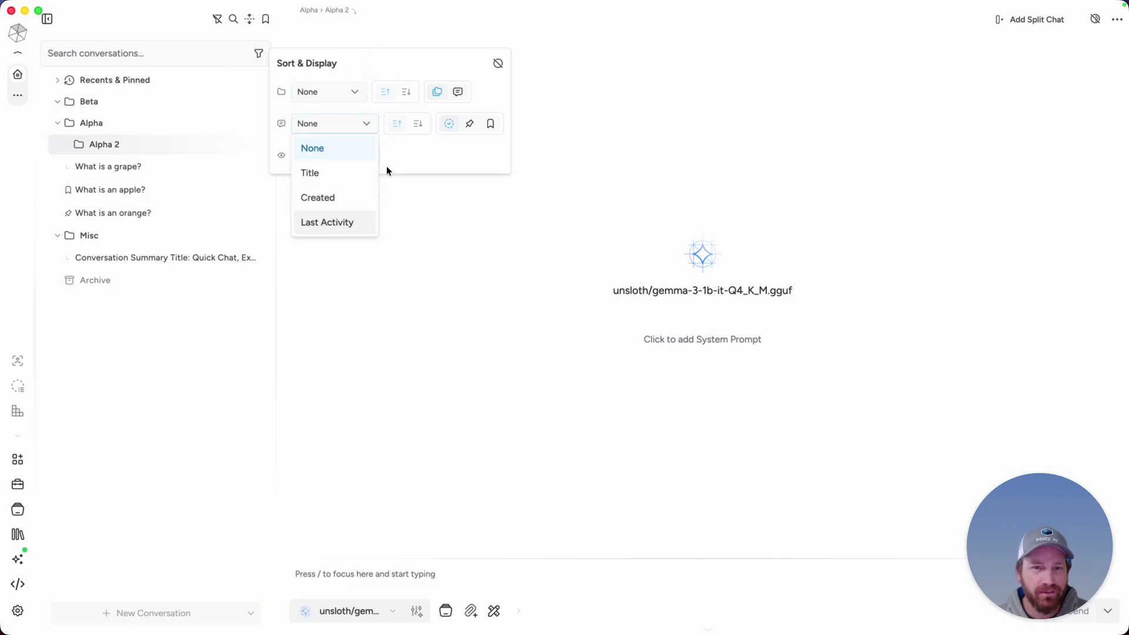
{"action": "left_click", "coordinate": [318, 198]}
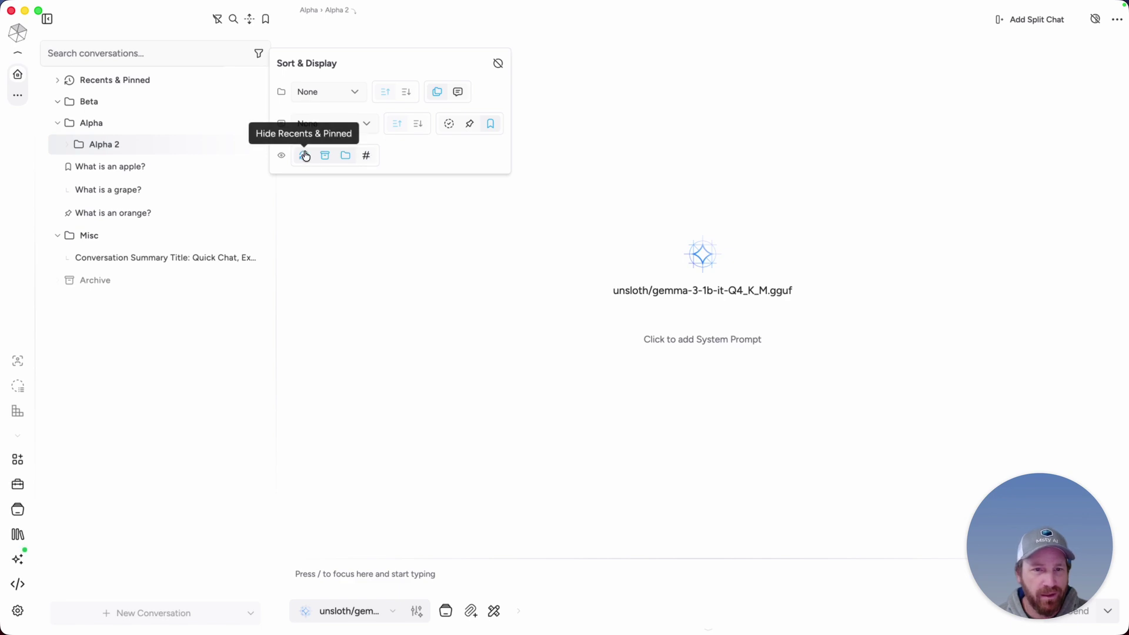
Try the visibility toggles for Recents & Pinned, Archive and folders in the conversation list.
{"action": "left_click", "coordinate": [305, 155]}
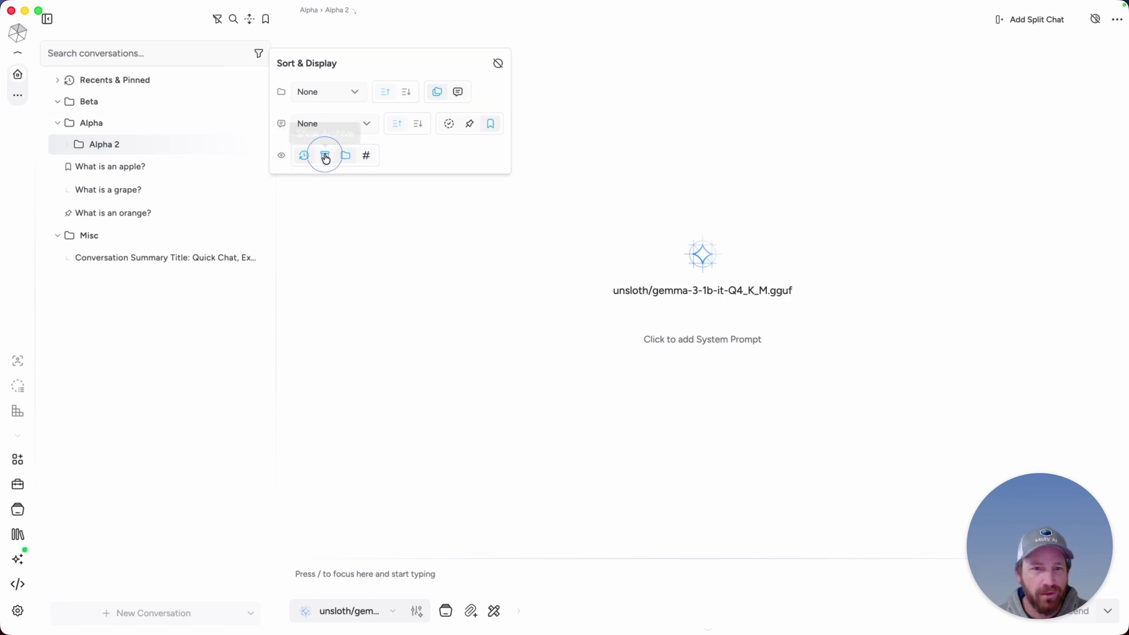
{"action": "left_click", "coordinate": [325, 158]}
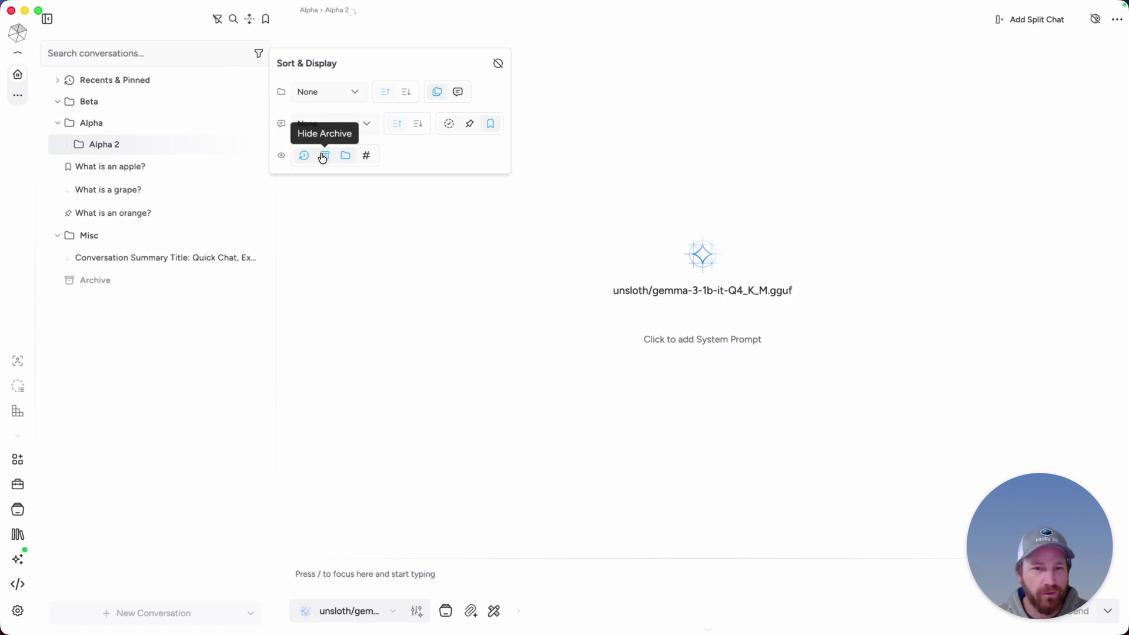
{"action": "left_click", "coordinate": [345, 156]}
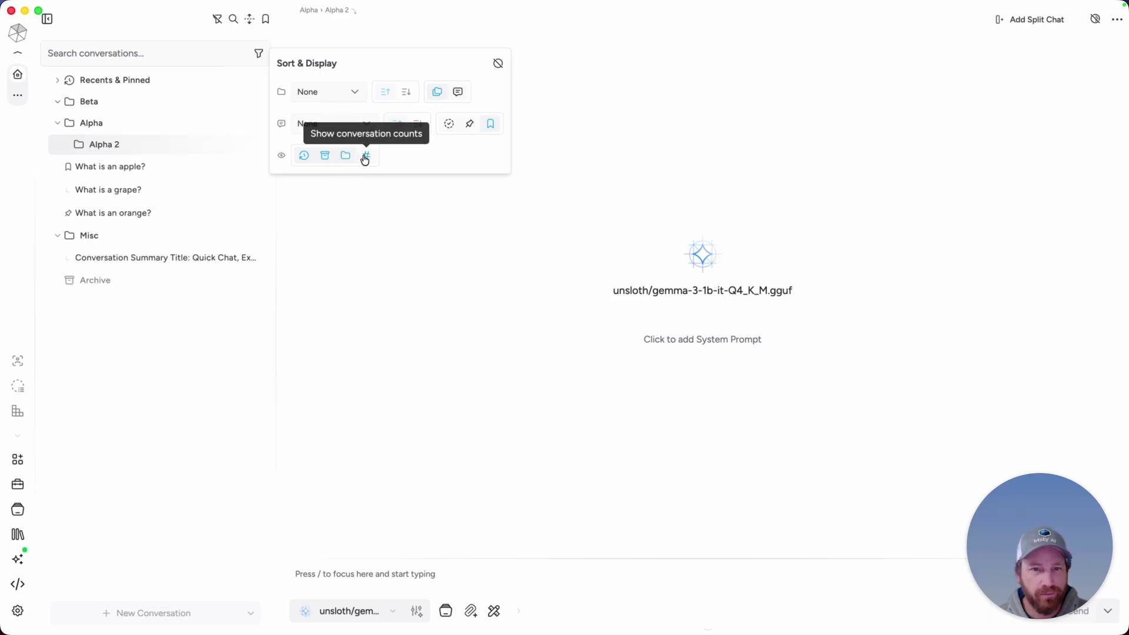
Turn on conversation counts in the conversation list.
{"action": "left_click", "coordinate": [368, 157]}
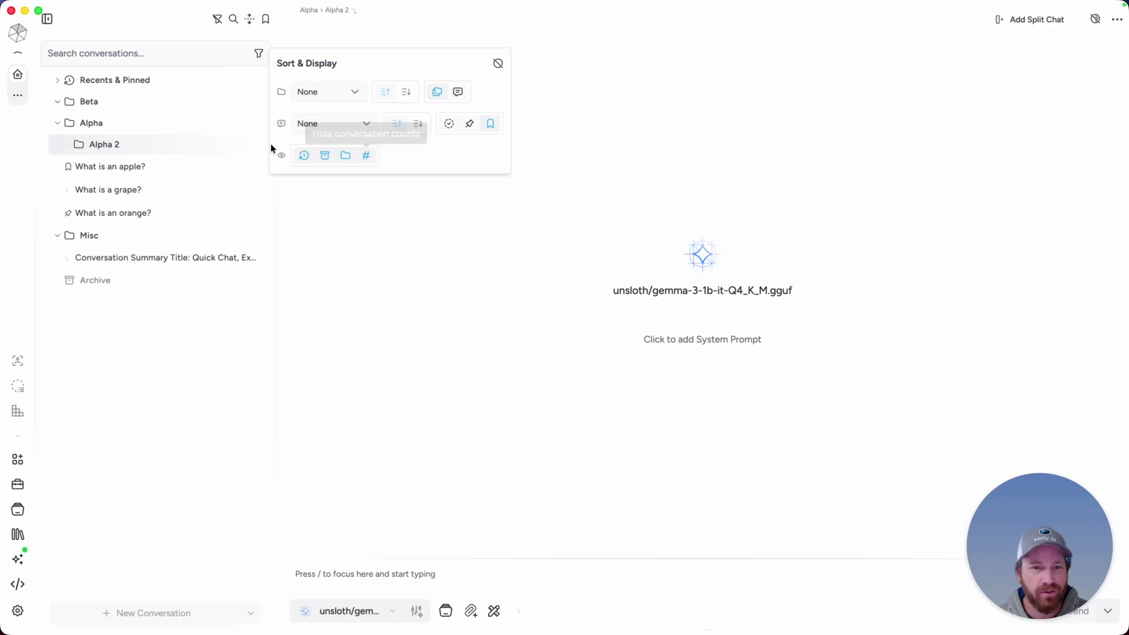
{"action": "mouse_move", "coordinate": [190, 122]}
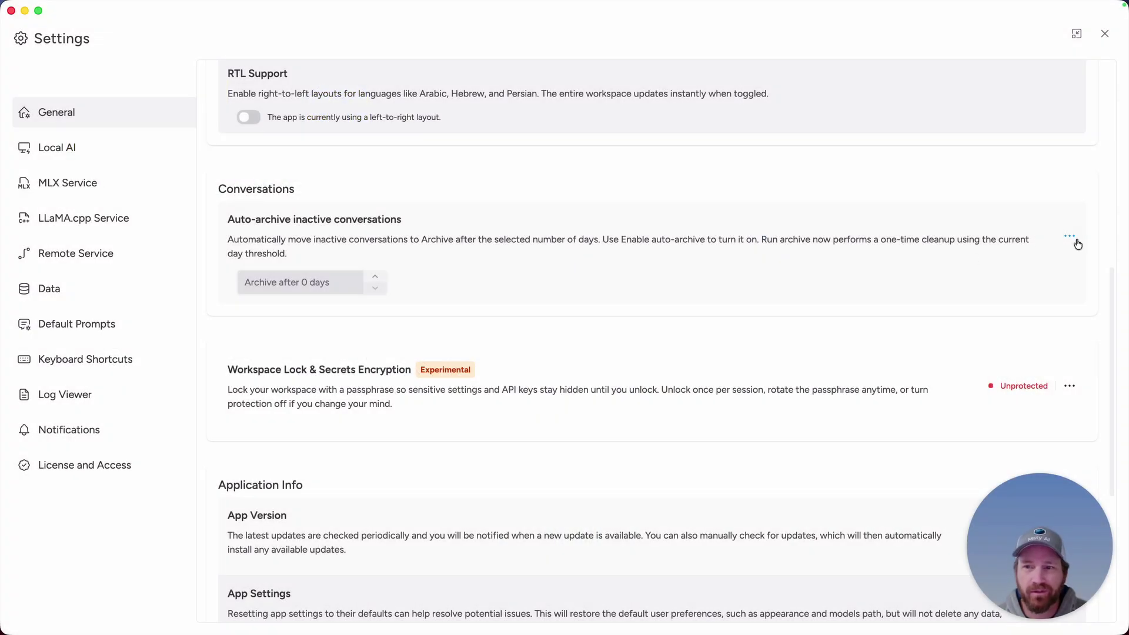
Enable auto-archiving of inactive conversations in the general settings, with archiving after 3 days.
{"action": "left_click", "coordinate": [1075, 240]}
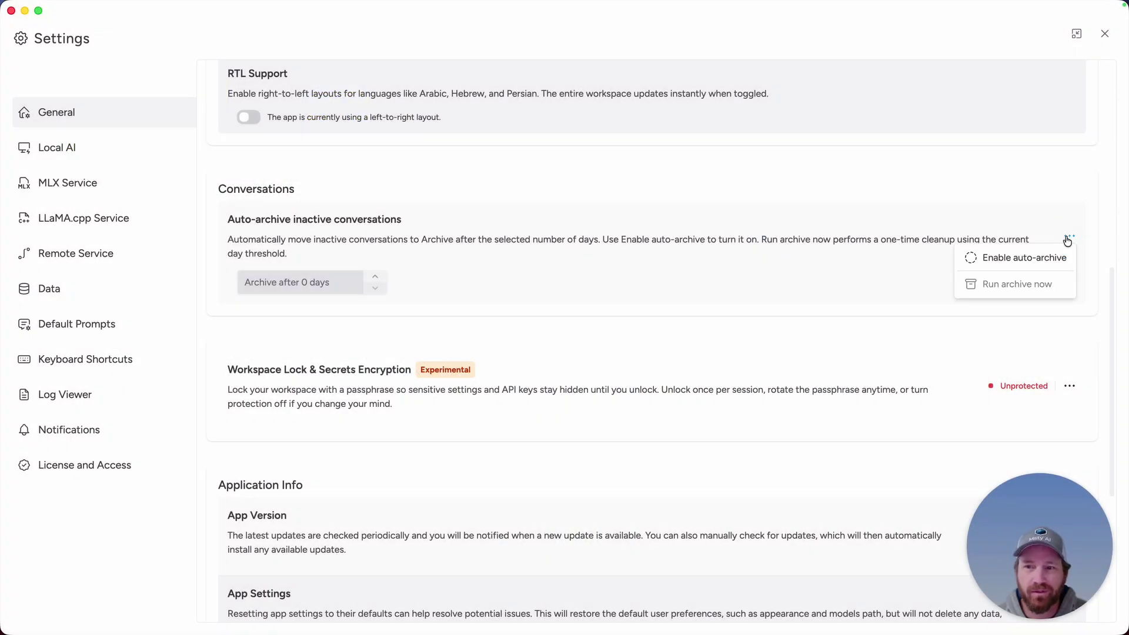
{"action": "left_click", "coordinate": [1018, 268]}
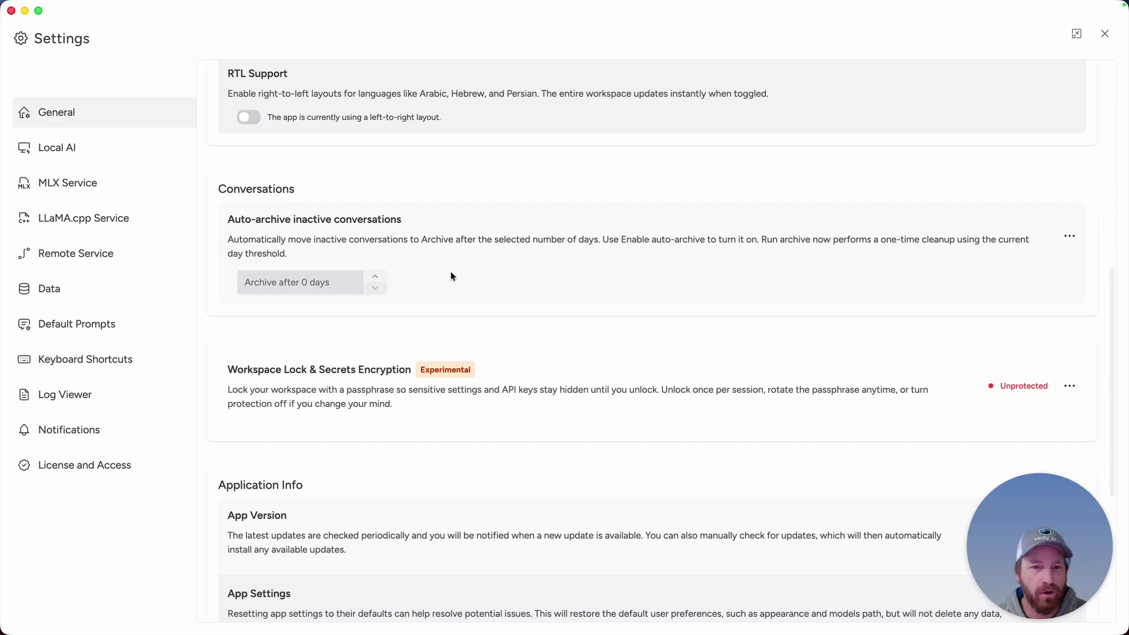
{"action": "left_click", "coordinate": [1070, 236]}
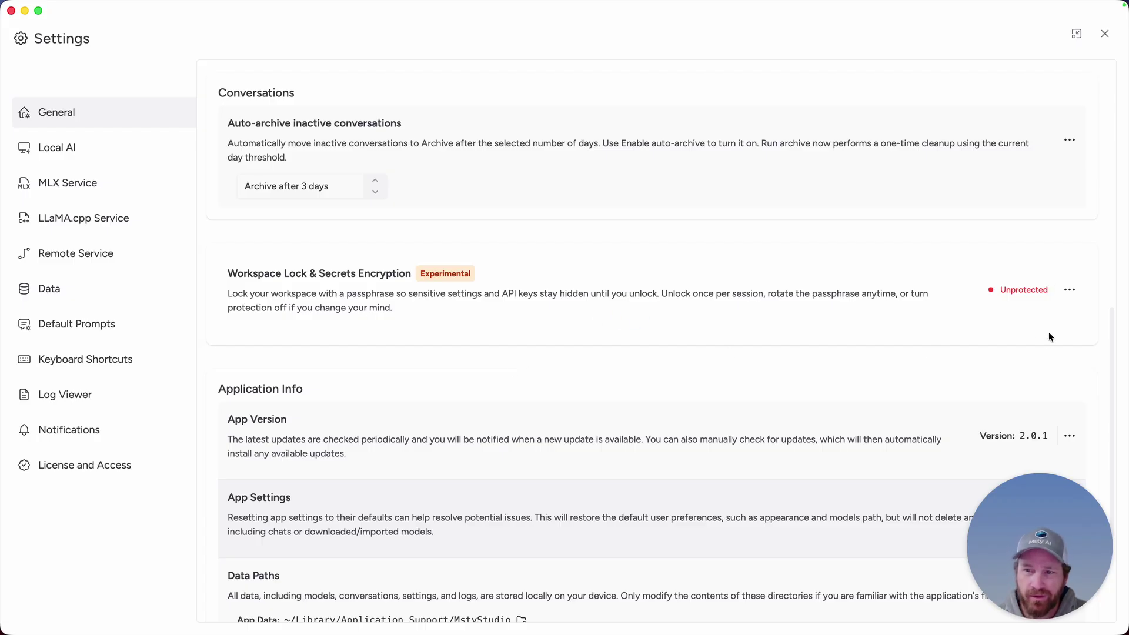
Open the option to enable protection for Workspace Lock & Secrets Encryption.
{"action": "left_click", "coordinate": [1069, 290]}
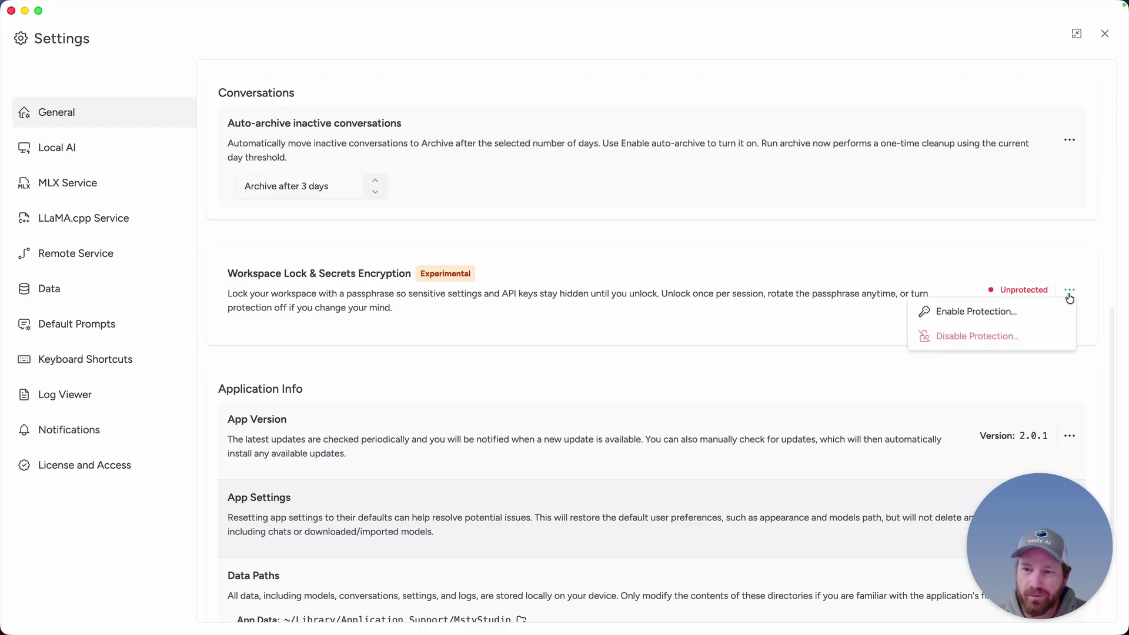
{"action": "left_click", "coordinate": [978, 317]}
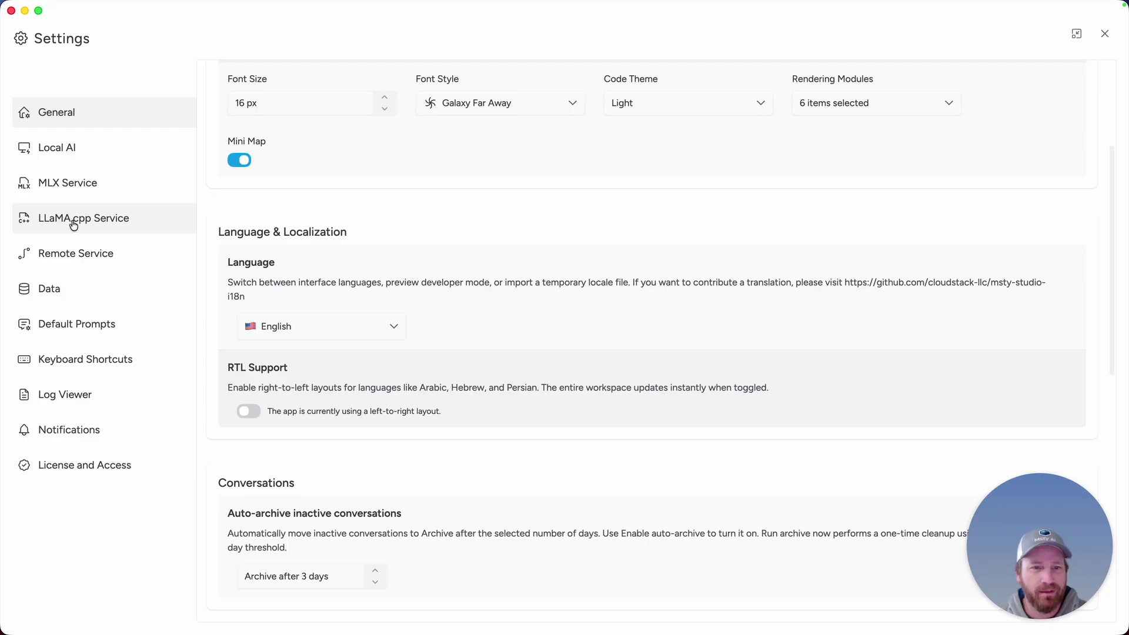
Go from the LLaMA.cpp Service settings to its models hub, look through the installed and community models, and close the hub.
{"action": "left_click", "coordinate": [73, 225]}
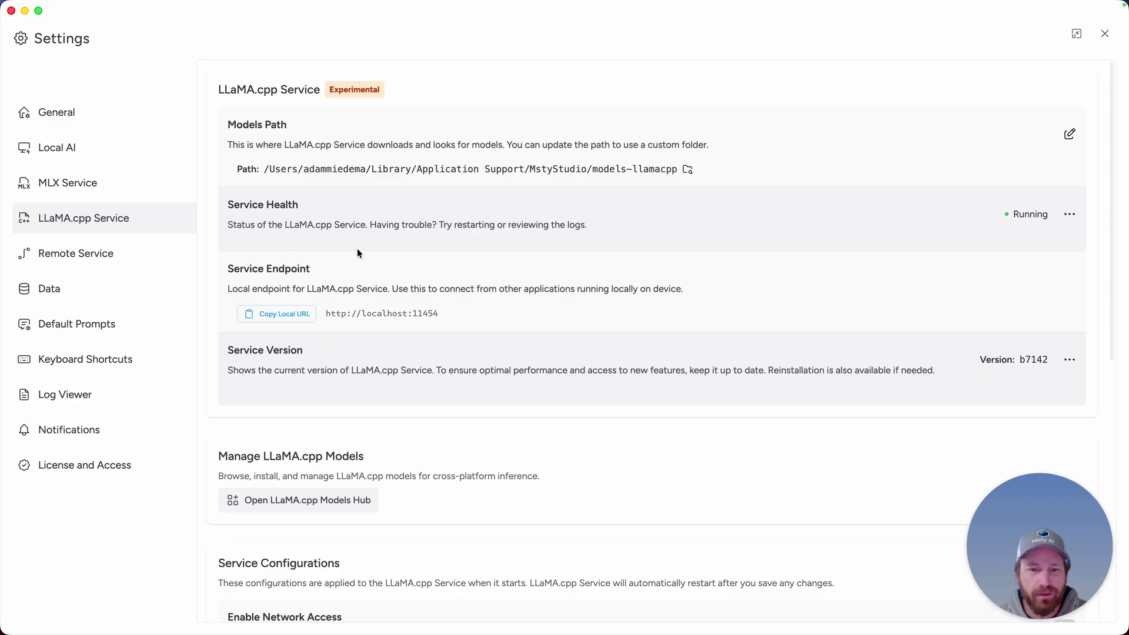
{"action": "left_click", "coordinate": [314, 504]}
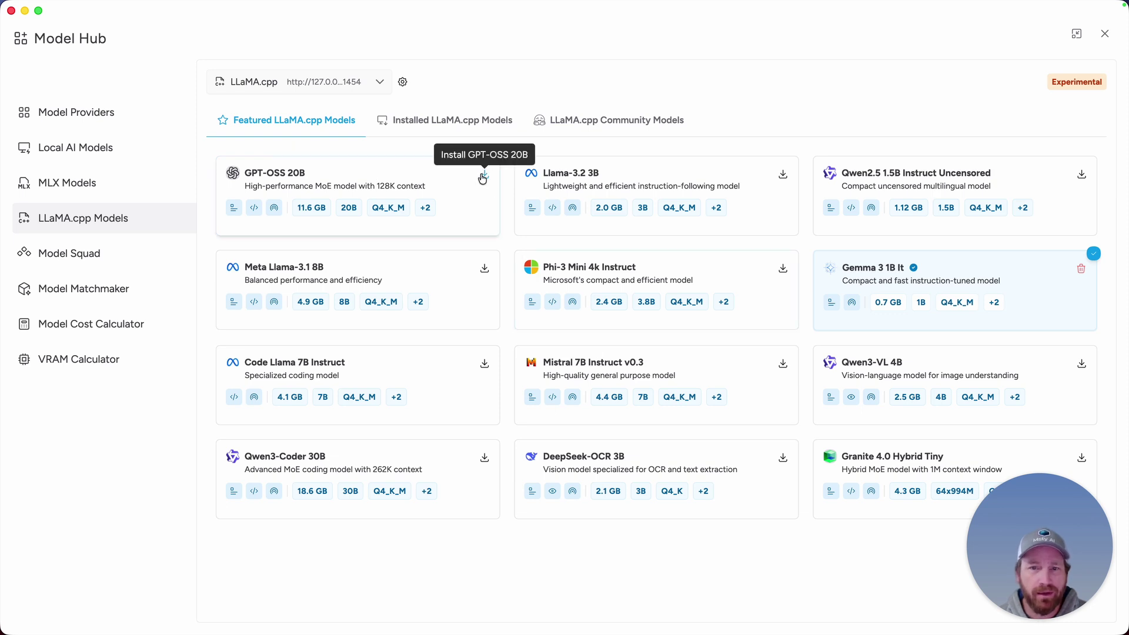
{"action": "left_click", "coordinate": [453, 120]}
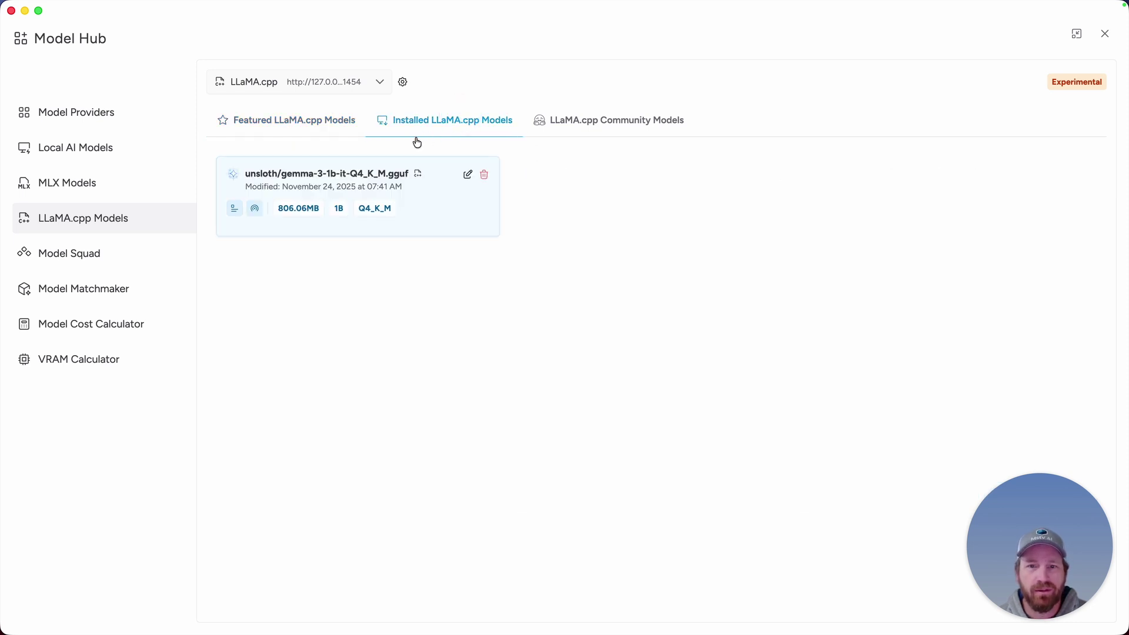
{"action": "left_click", "coordinate": [569, 121]}
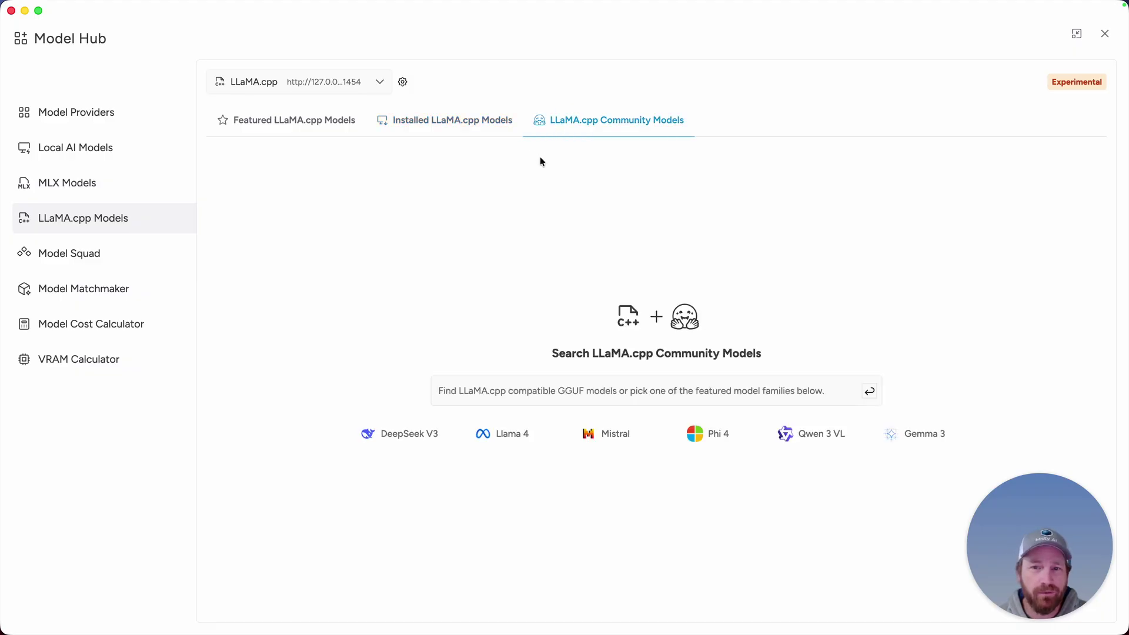
{"action": "key", "text": "Escape"}
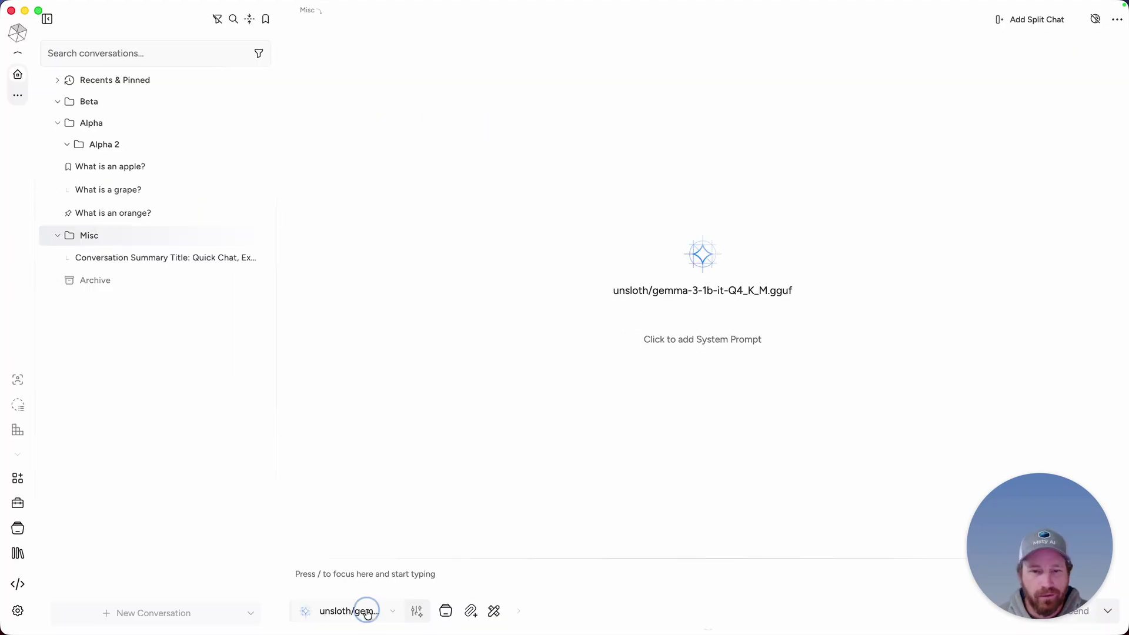
Set the gemma-3-1b-it model's numCtx parameter to default to model max and show the truncation strategy choices in the extra parameters.
{"action": "left_click", "coordinate": [352, 611]}
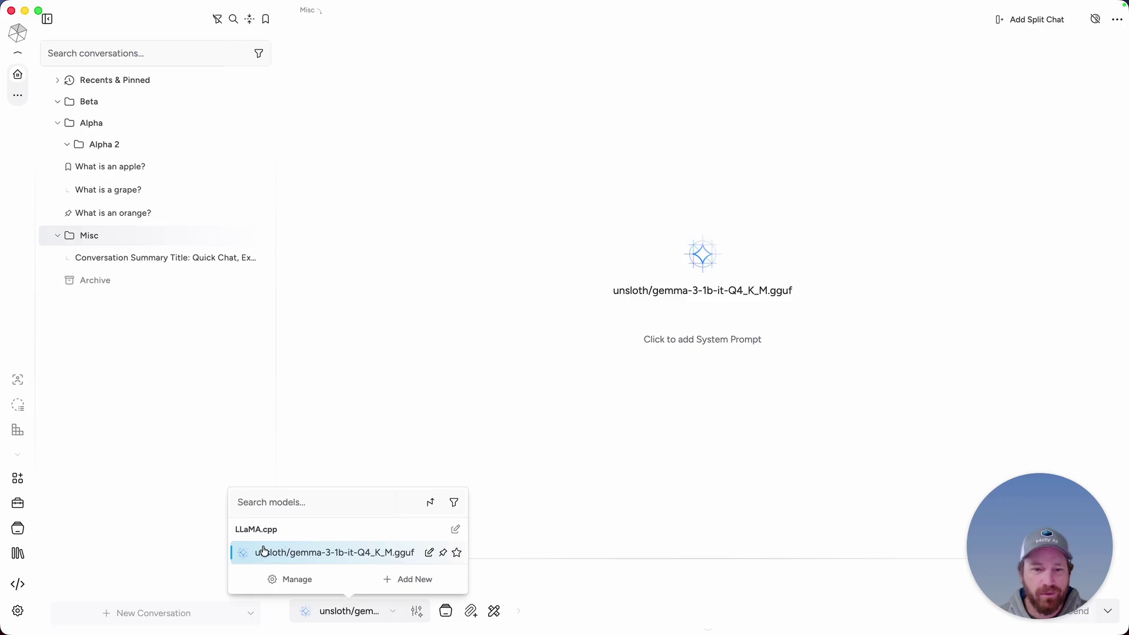
{"action": "left_click", "coordinate": [416, 612]}
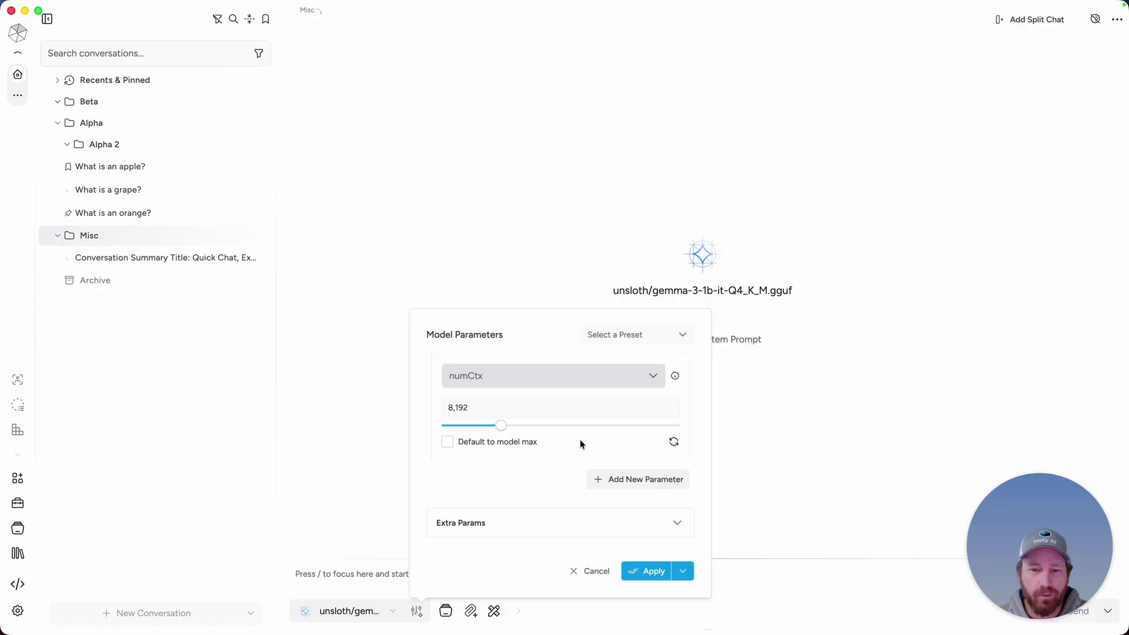
{"action": "left_click", "coordinate": [447, 442]}
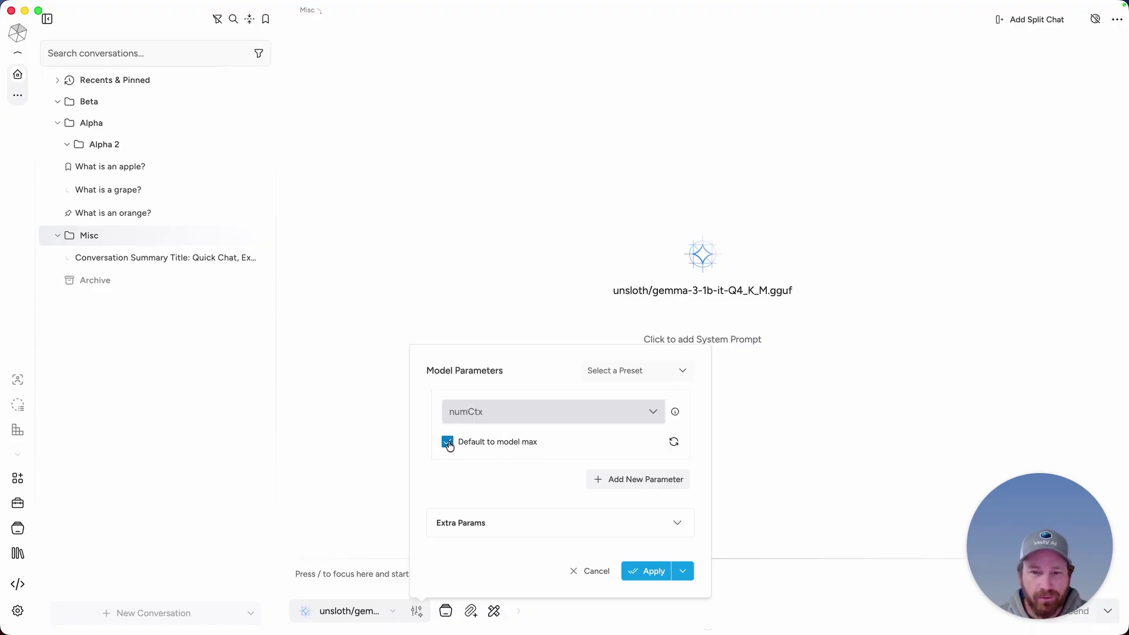
{"action": "left_click", "coordinate": [449, 444]}
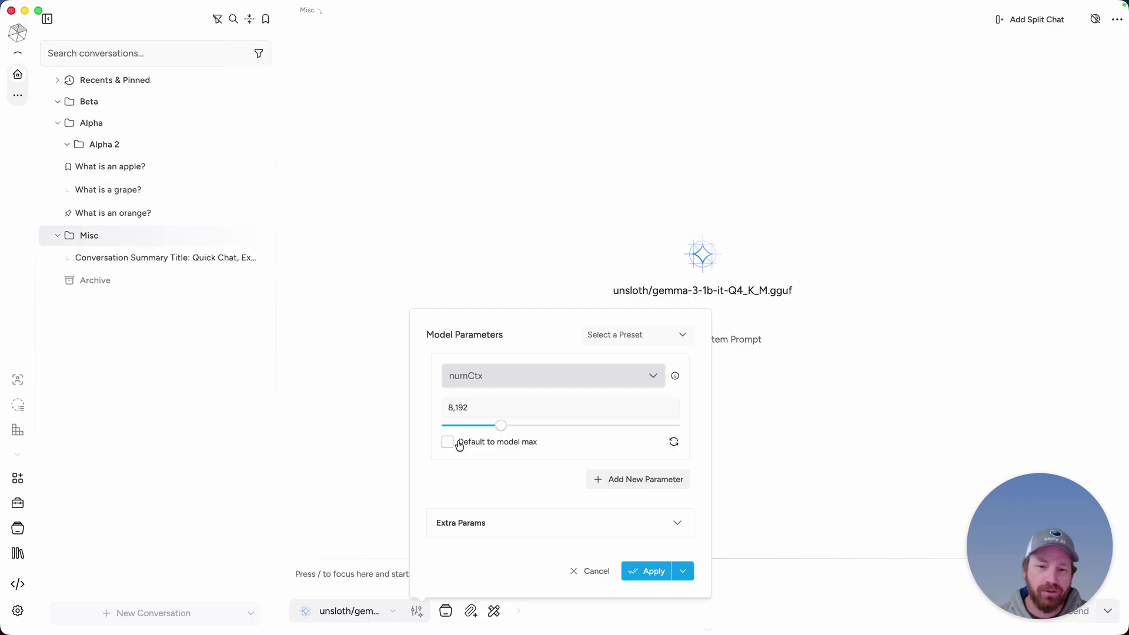
{"action": "left_click", "coordinate": [447, 442]}
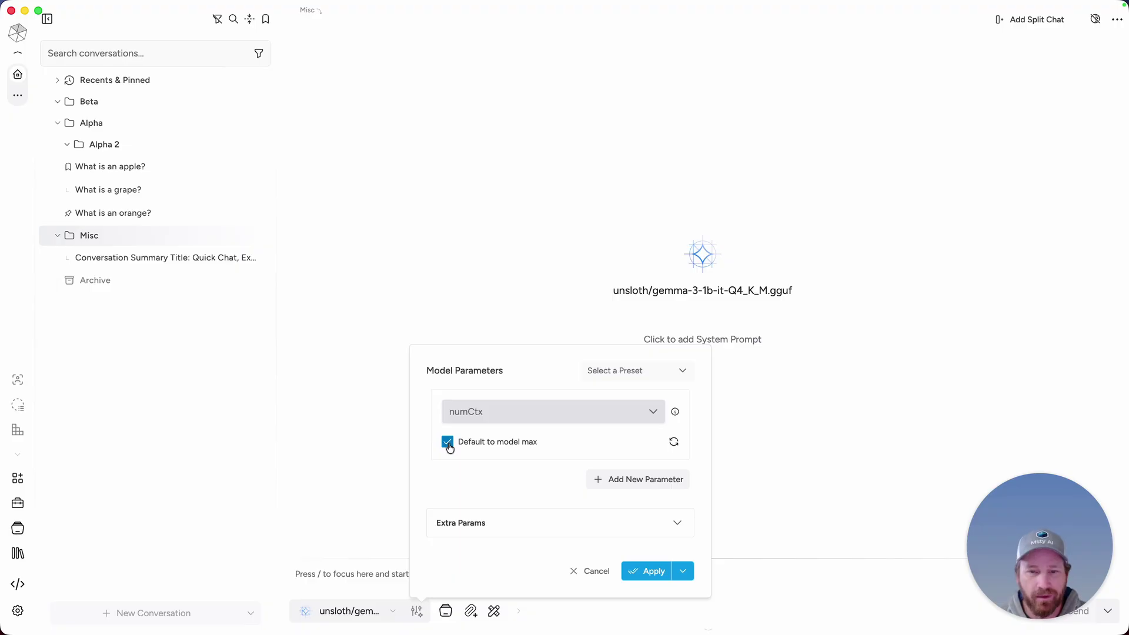
{"action": "left_click", "coordinate": [491, 525]}
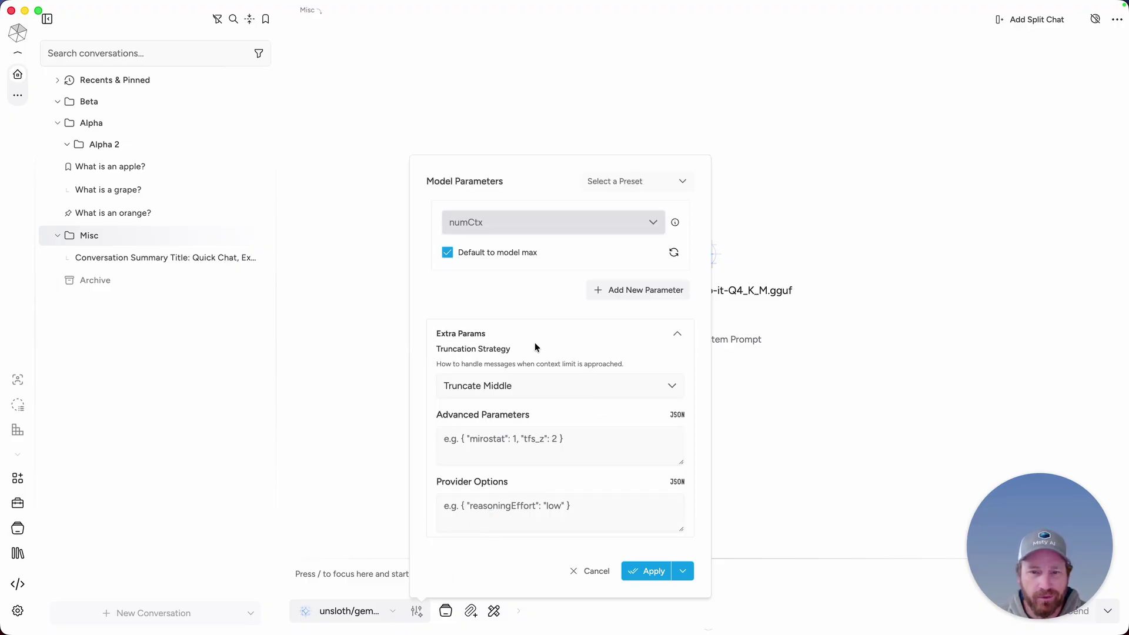
{"action": "left_click", "coordinate": [496, 387]}
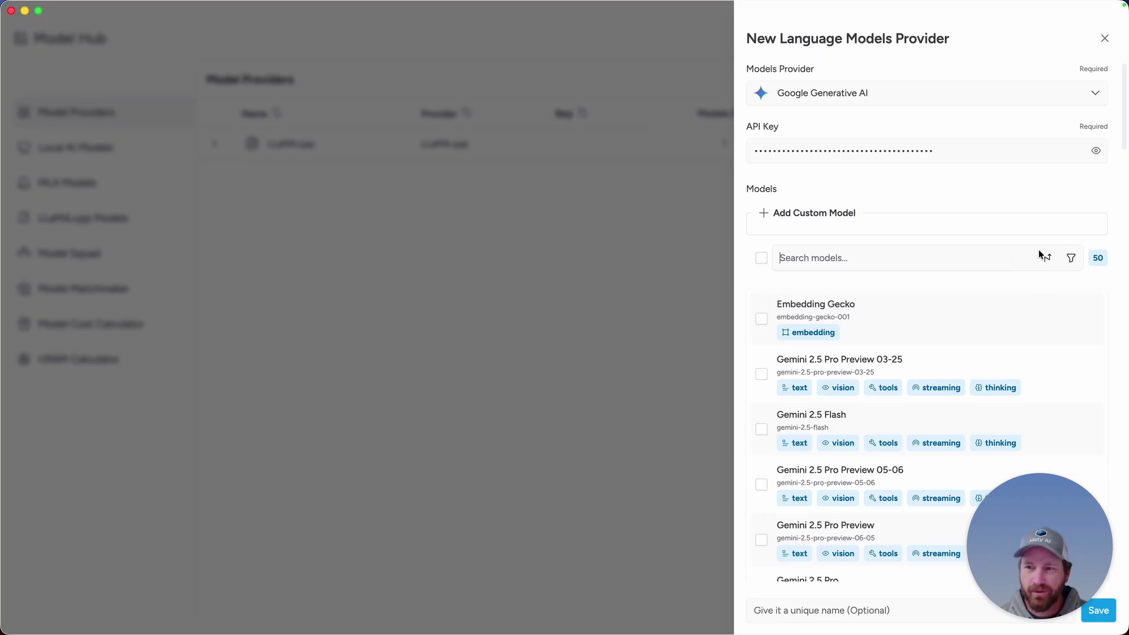
Switch the search mode in the new Google Generative AI provider's model list and search it for "2.5 flash".
{"action": "left_click", "coordinate": [1047, 258]}
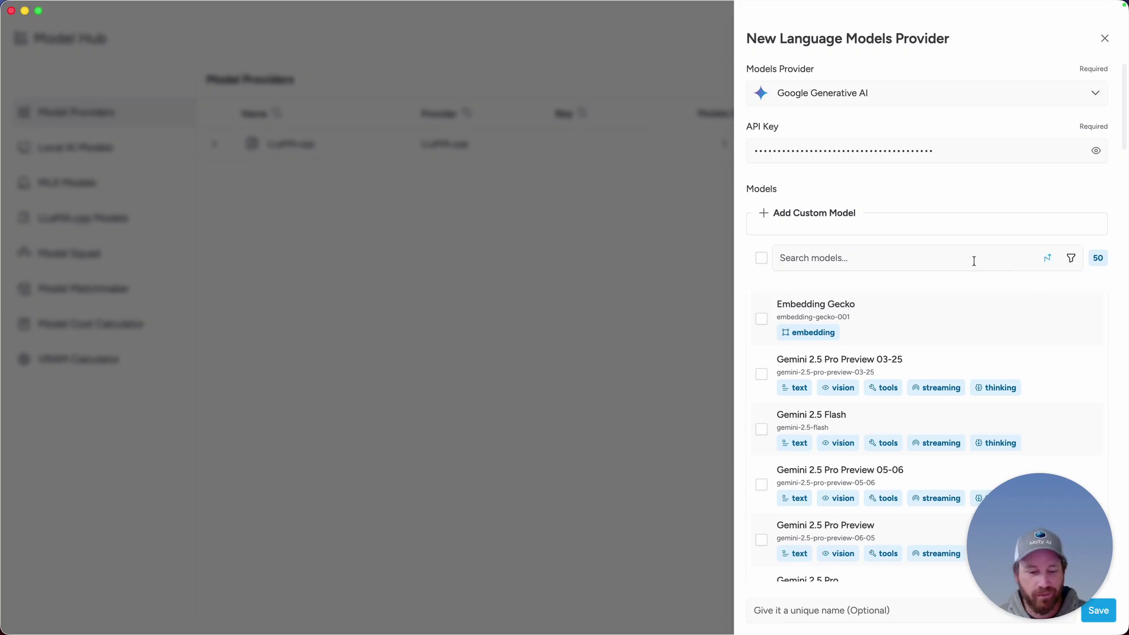
{"action": "type", "text": "2.5 flash"}
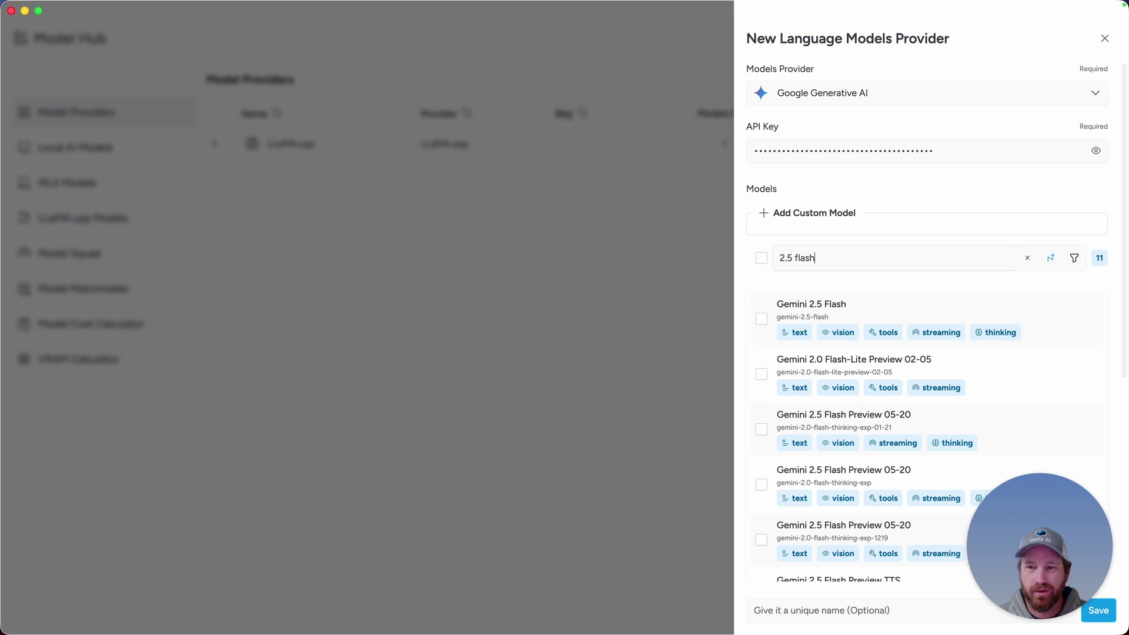
{"action": "scroll", "coordinate": [887, 357], "scroll_direction": "down", "scroll_amount": 3}
{"action": "scroll", "coordinate": [860, 360], "scroll_direction": "up", "scroll_amount": 3}
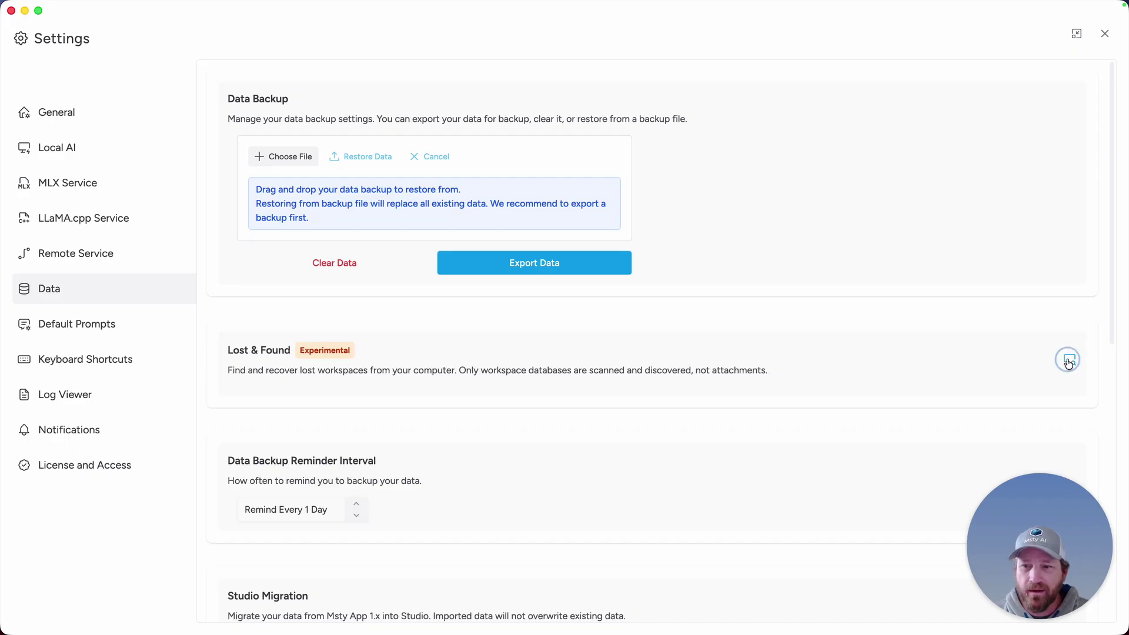
Scan the app data for lost workspaces in Lost & Found and show the import action available for the found Home workspace, file 00000326.
{"action": "left_click", "coordinate": [1069, 360]}
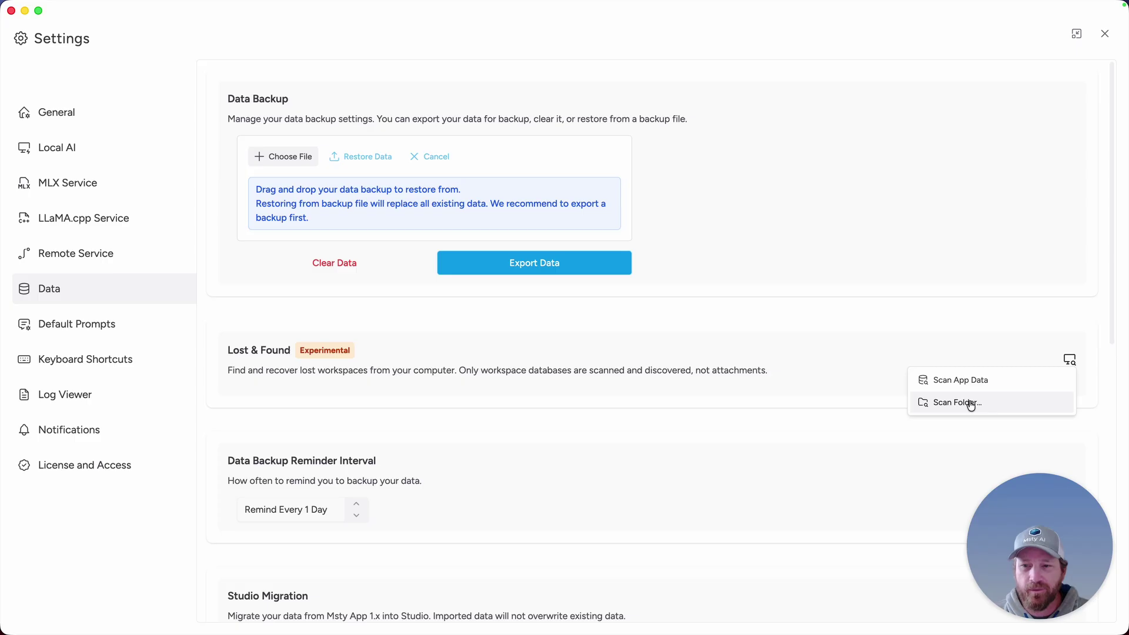
{"action": "left_click", "coordinate": [960, 380]}
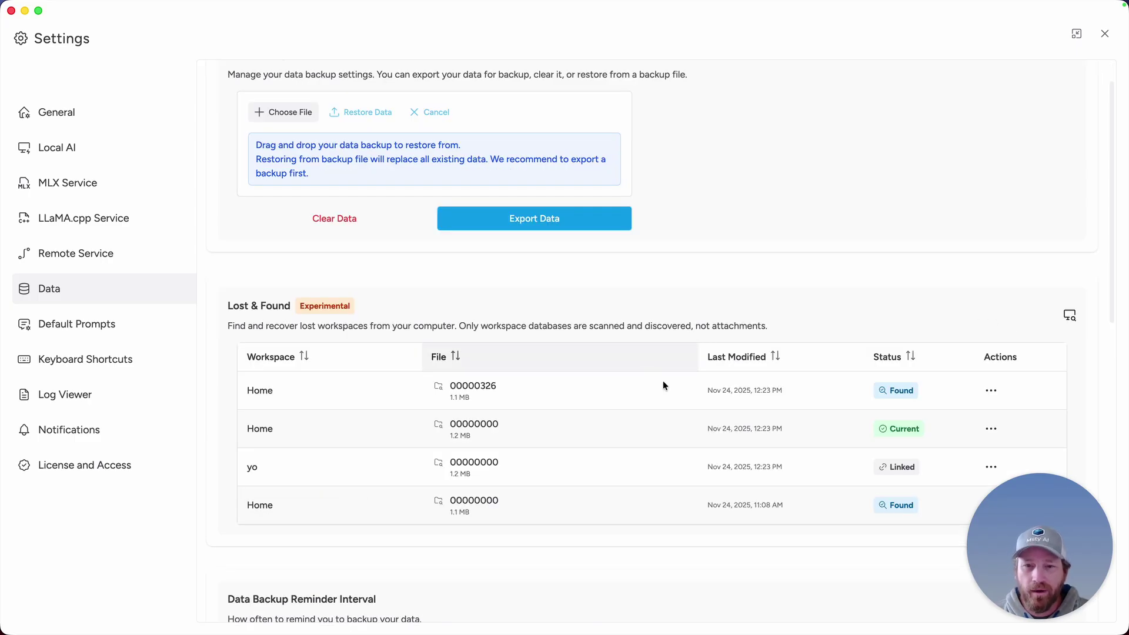
{"action": "scroll", "coordinate": [782, 366], "scroll_direction": "down", "scroll_amount": 1}
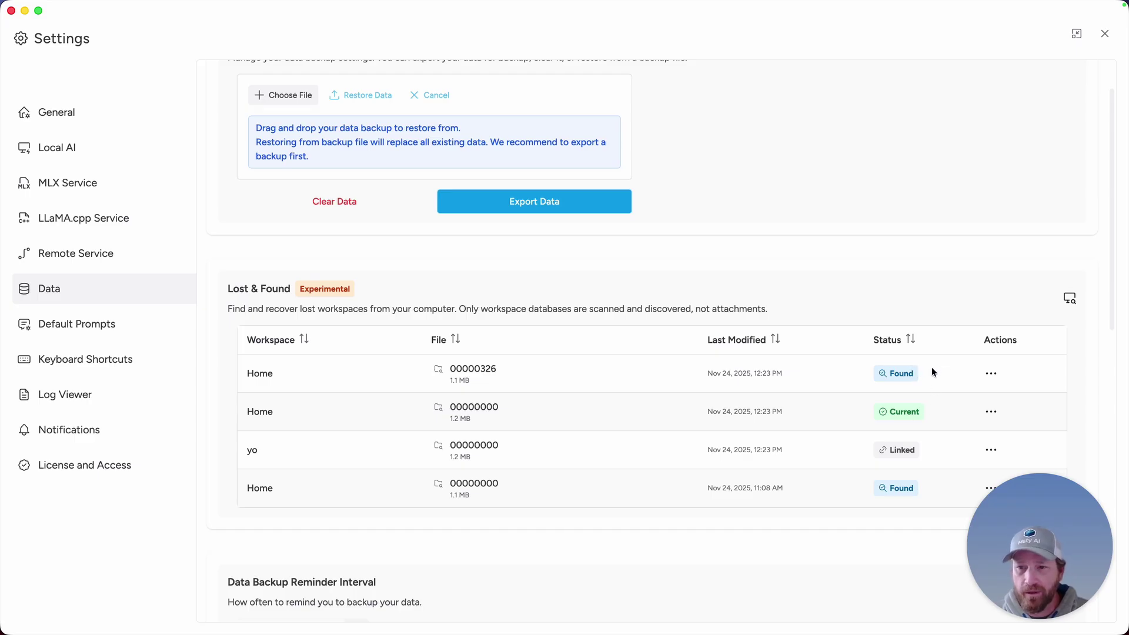
{"action": "left_click", "coordinate": [991, 376]}
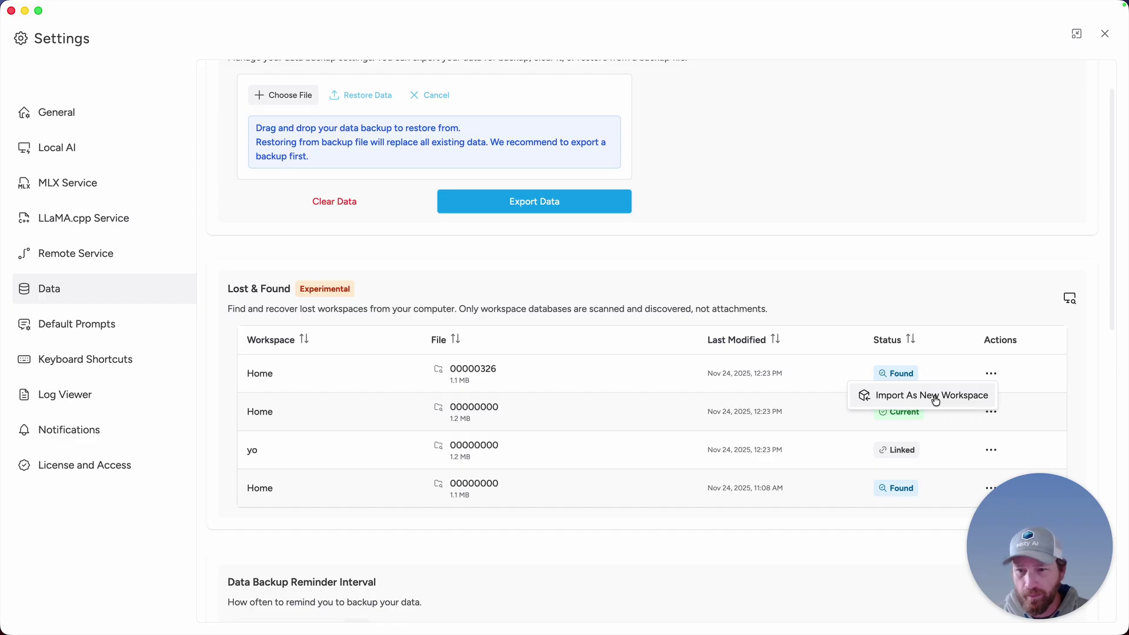
{"action": "left_click", "coordinate": [1069, 300]}
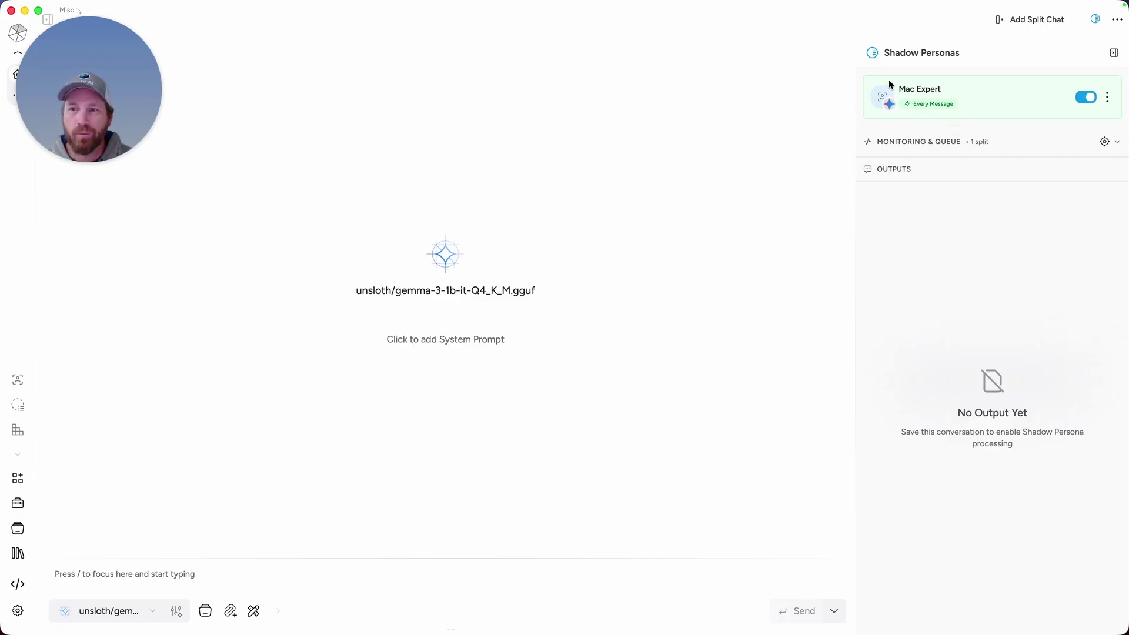
Ask "What is the memory for my mac?" in the new chat with the Mac Expert shadow persona enabled.
{"action": "left_click", "coordinate": [353, 563]}
{"action": "type", "text": "What is the m"}
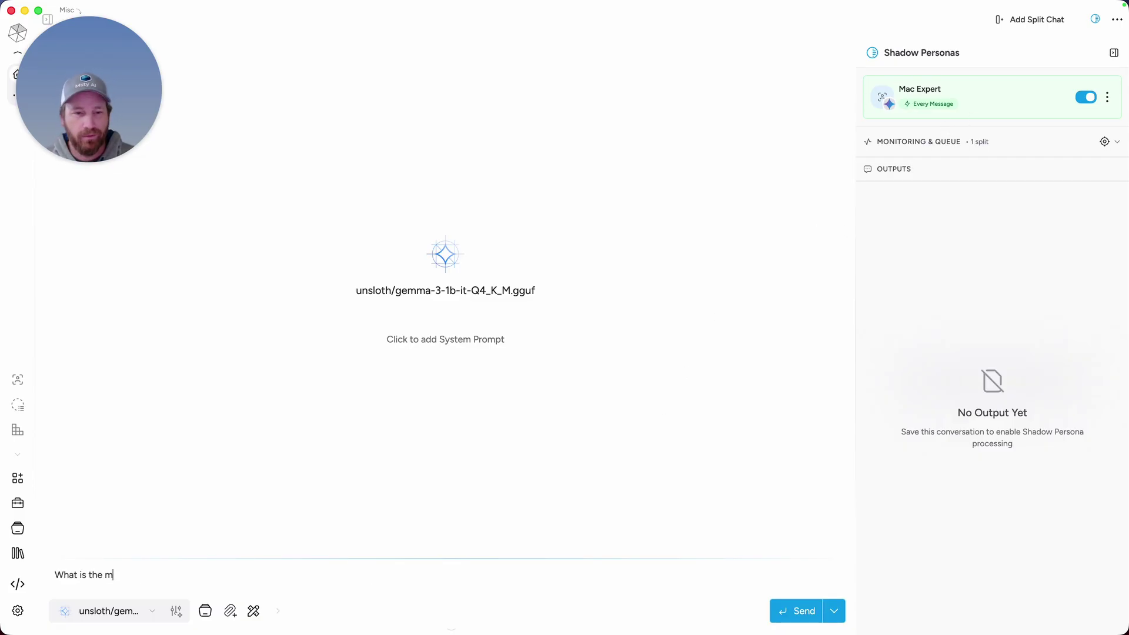
{"action": "type", "text": "emory for my mac?"}
{"action": "key", "text": "Return"}
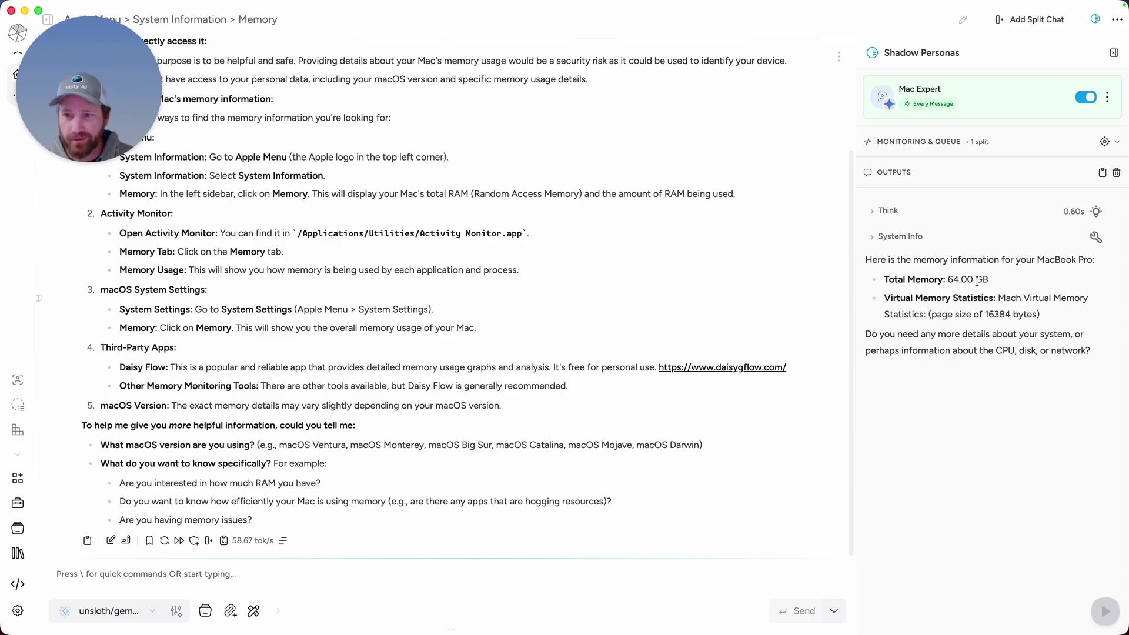
{"action": "left_click", "coordinate": [994, 310]}
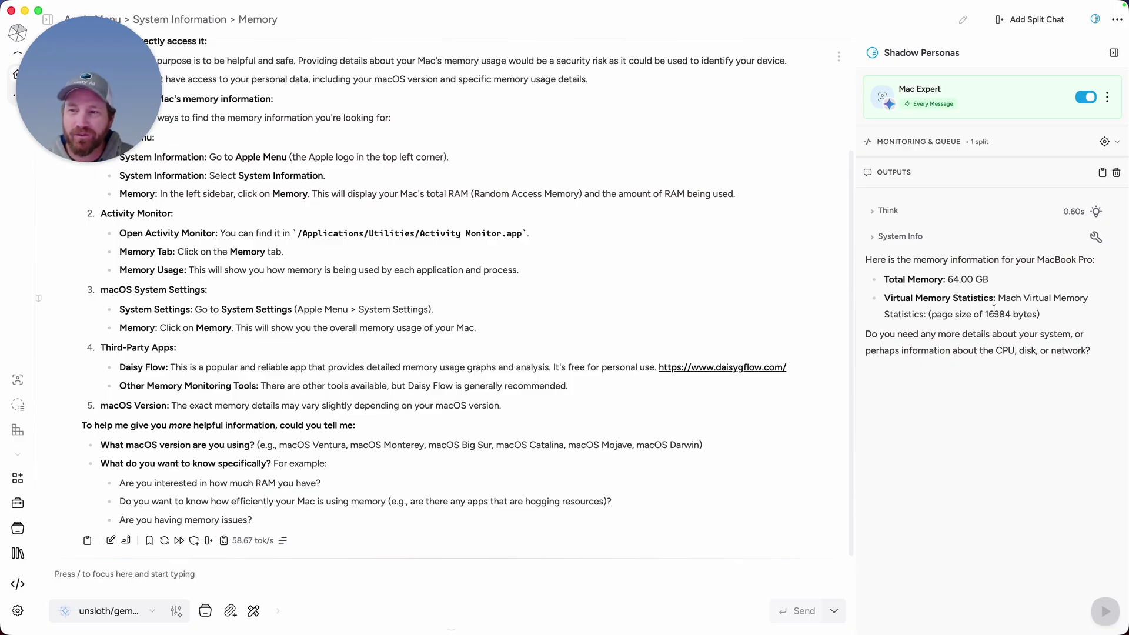